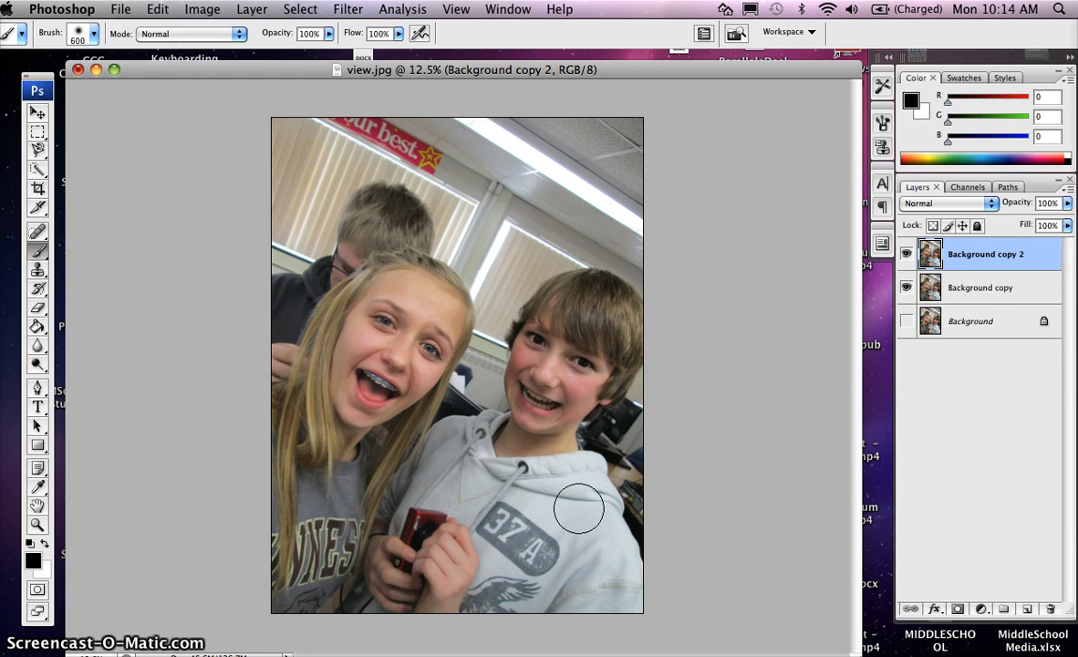
Trace a Lasso selection around the two kids in the front of the photo
left_click(43, 159)
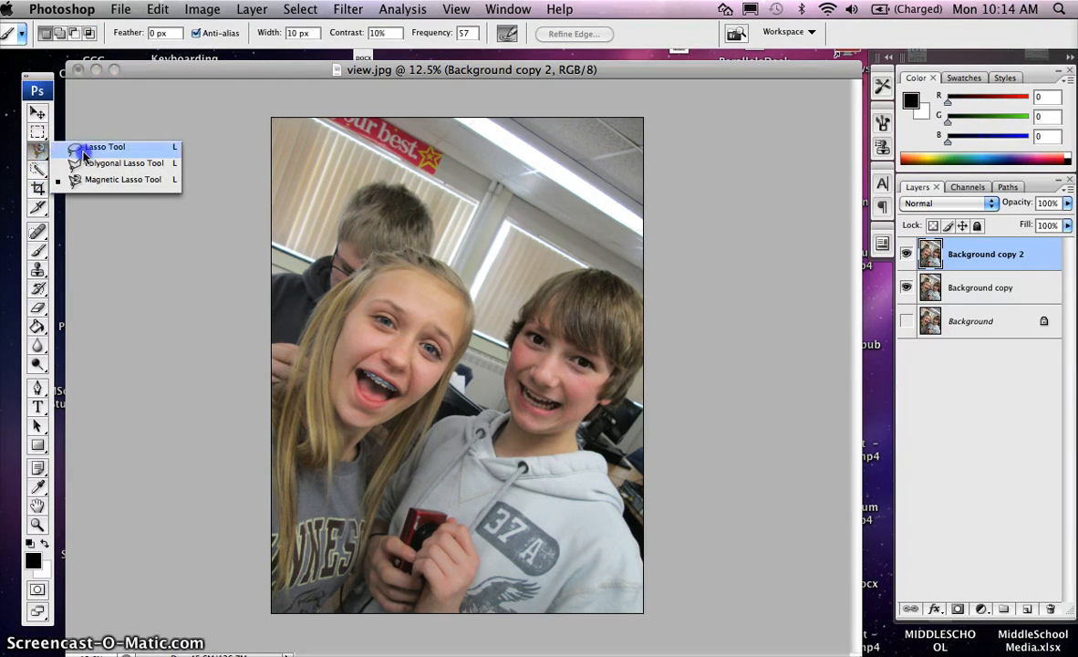
left_click(82, 147)
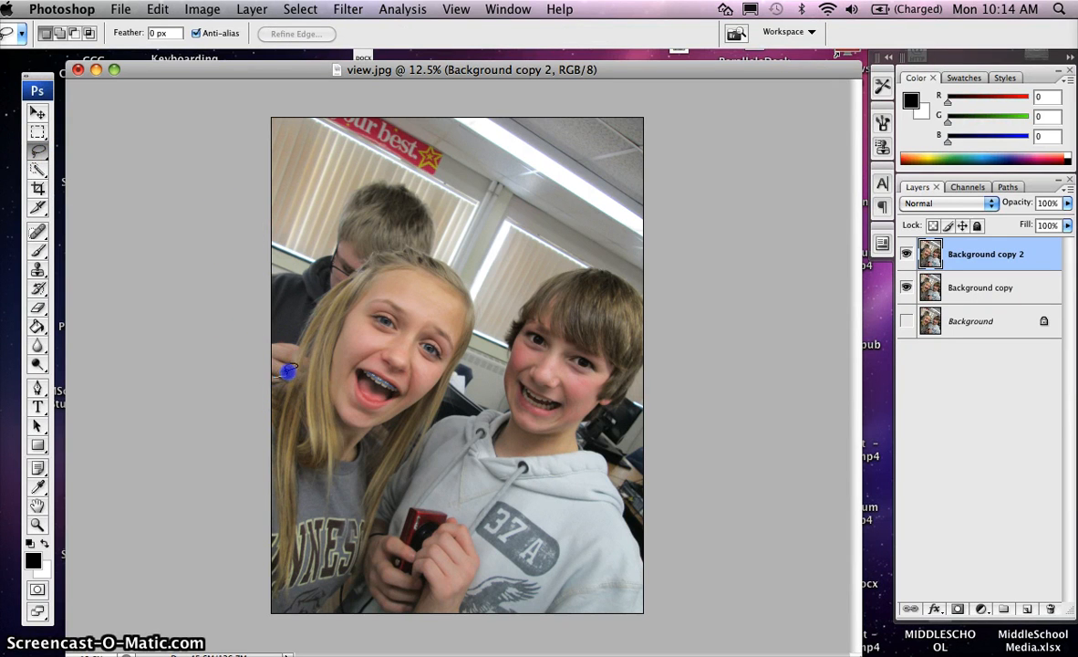
mouse_move(298, 345)
left_mouse_down()
mouse_move(310, 306)
mouse_move(338, 286)
left_mouse_up()
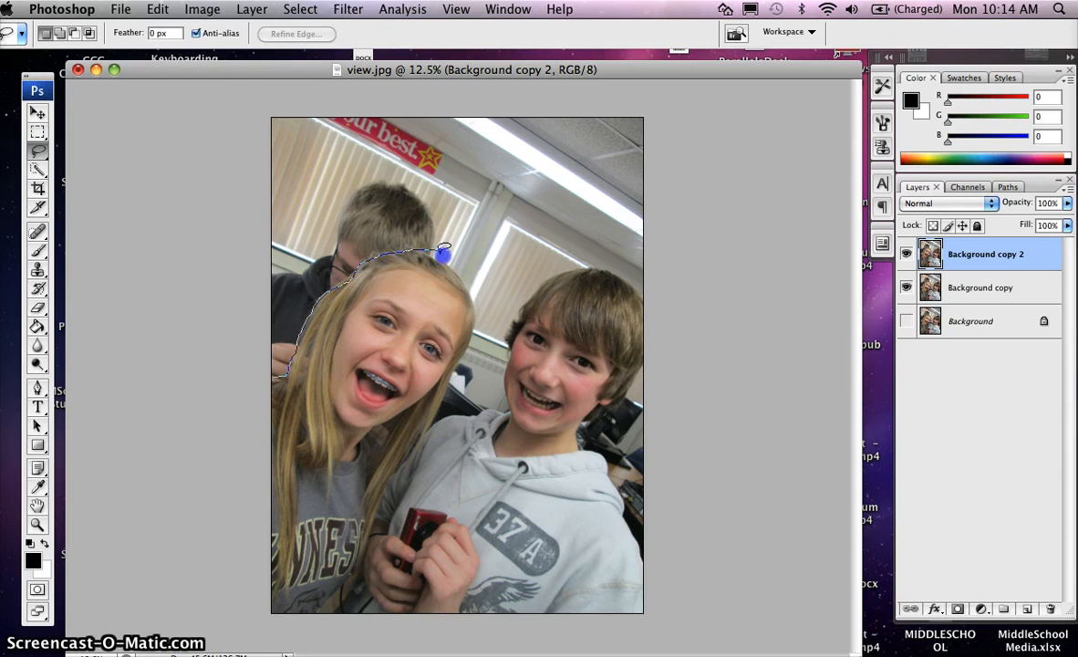
left_click_drag(475, 308, 463, 353)
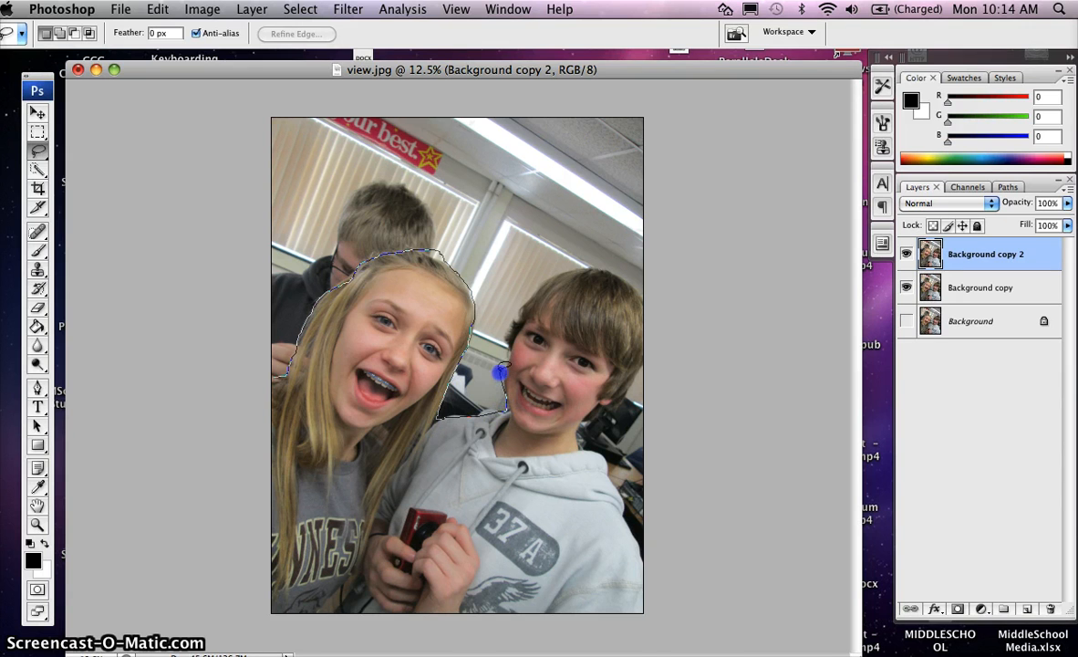
left_click_drag(509, 345, 525, 321)
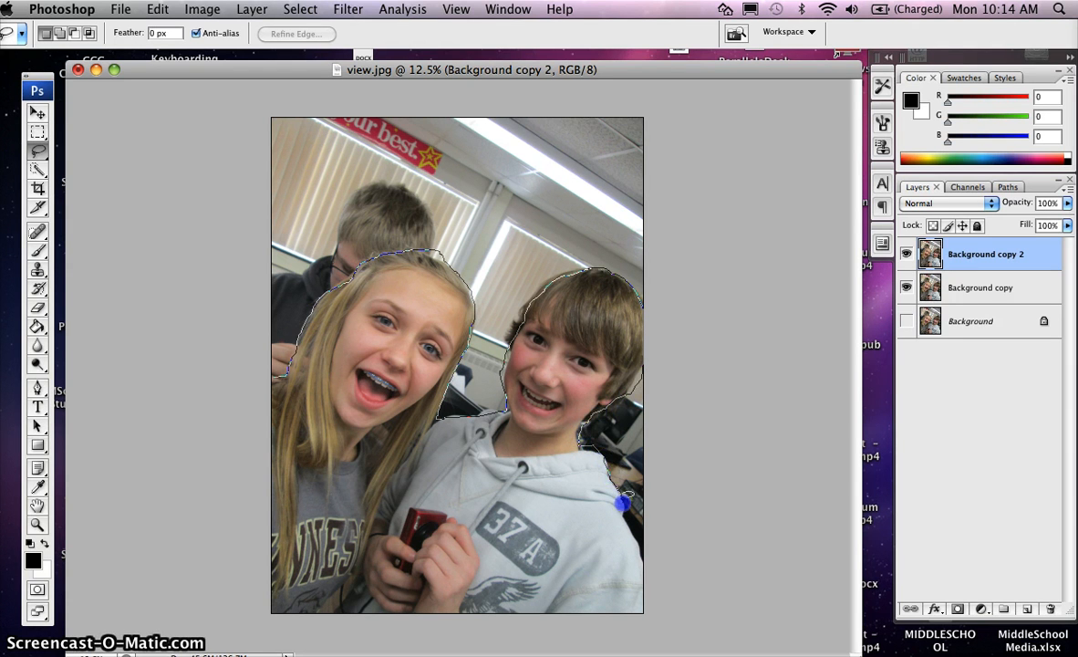
left_click_drag(641, 538, 644, 653)
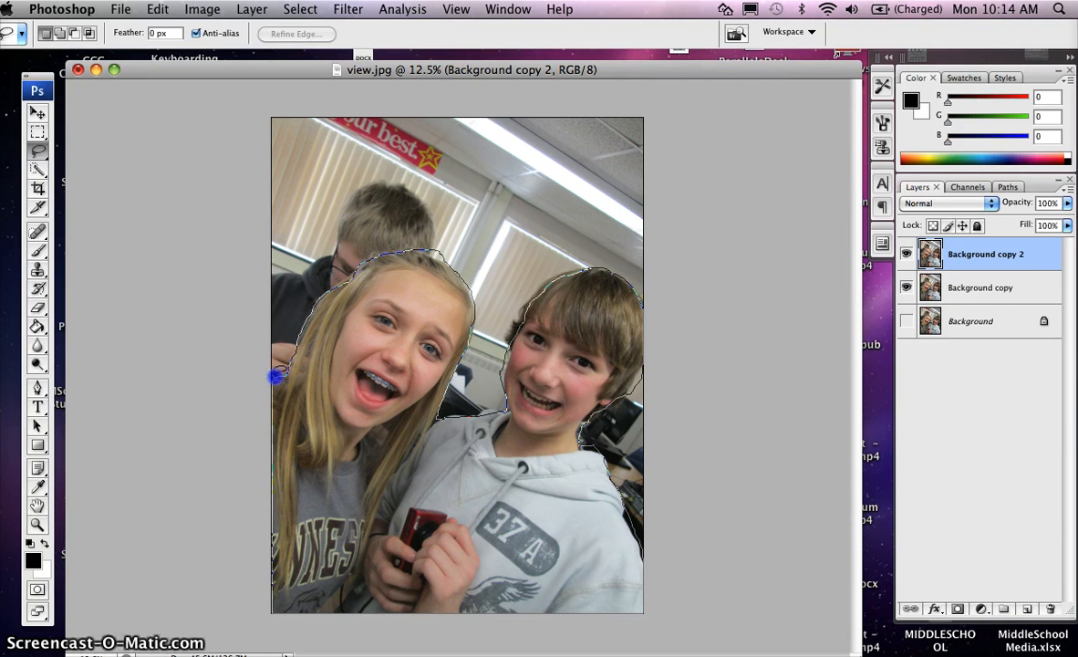
left_click_drag(275, 375, 277, 372)
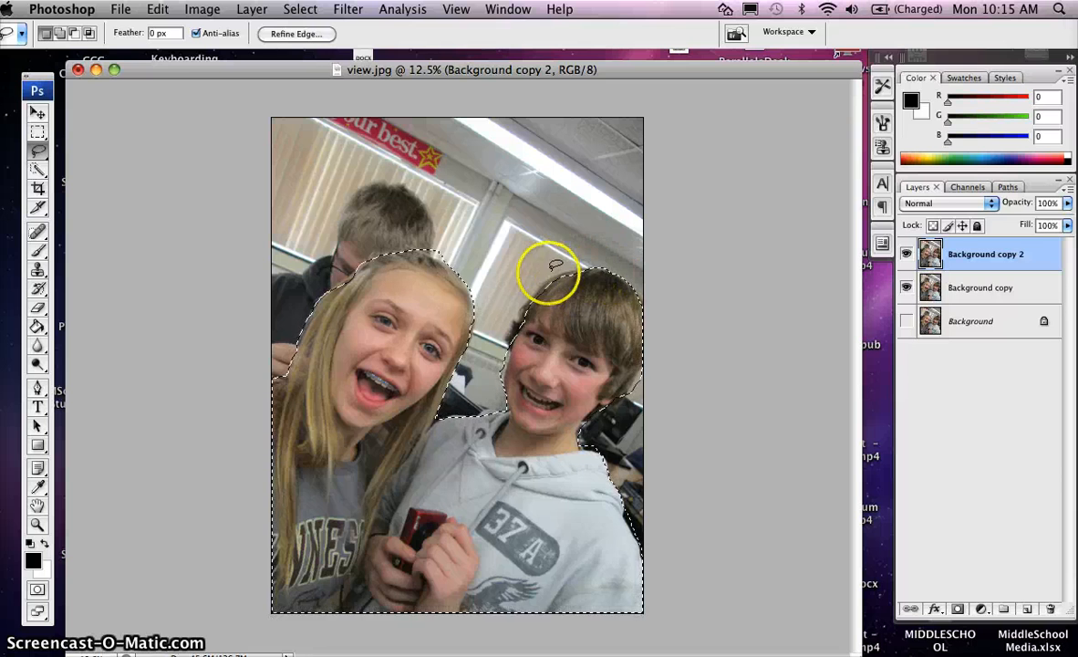
Expand the selection by 2 pixels
left_click(297, 10)
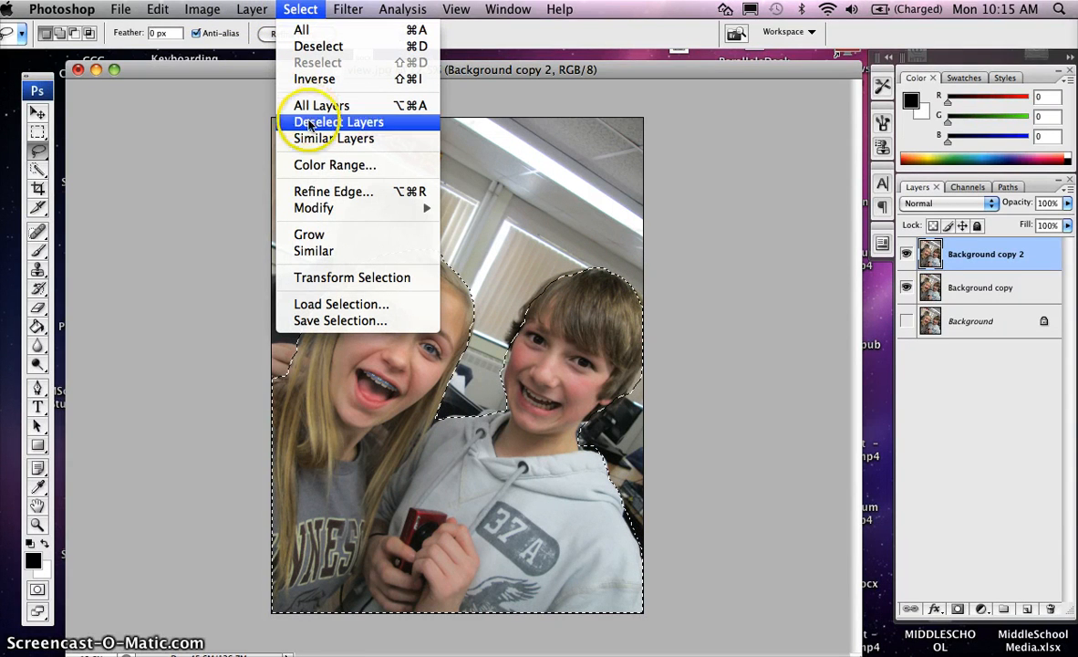
mouse_move(333, 211)
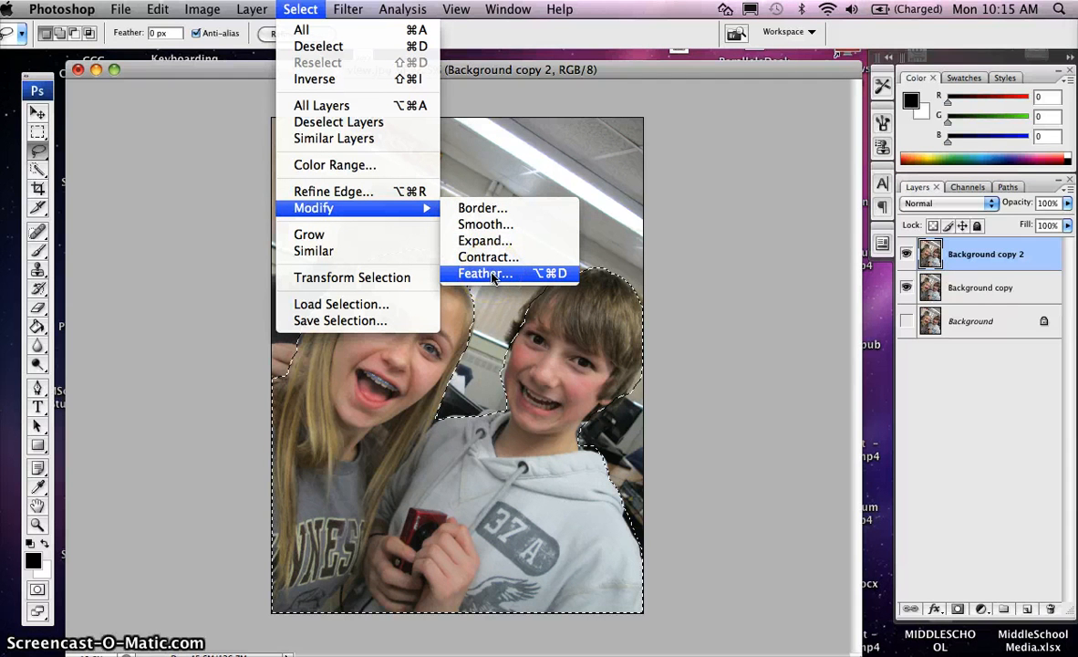
left_click(492, 242)
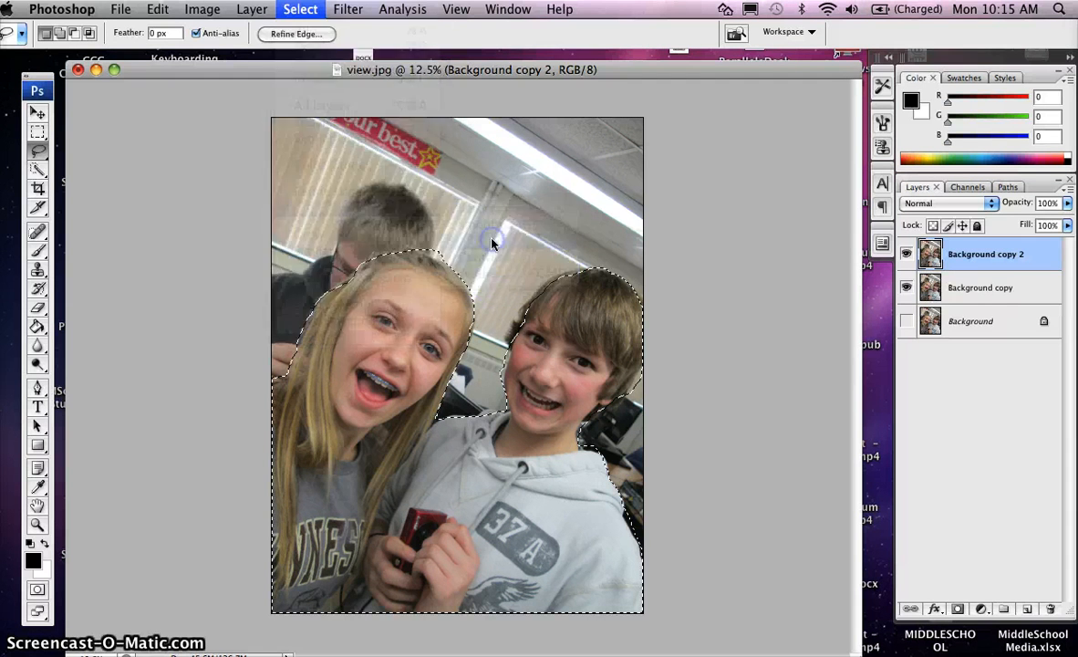
type("2")
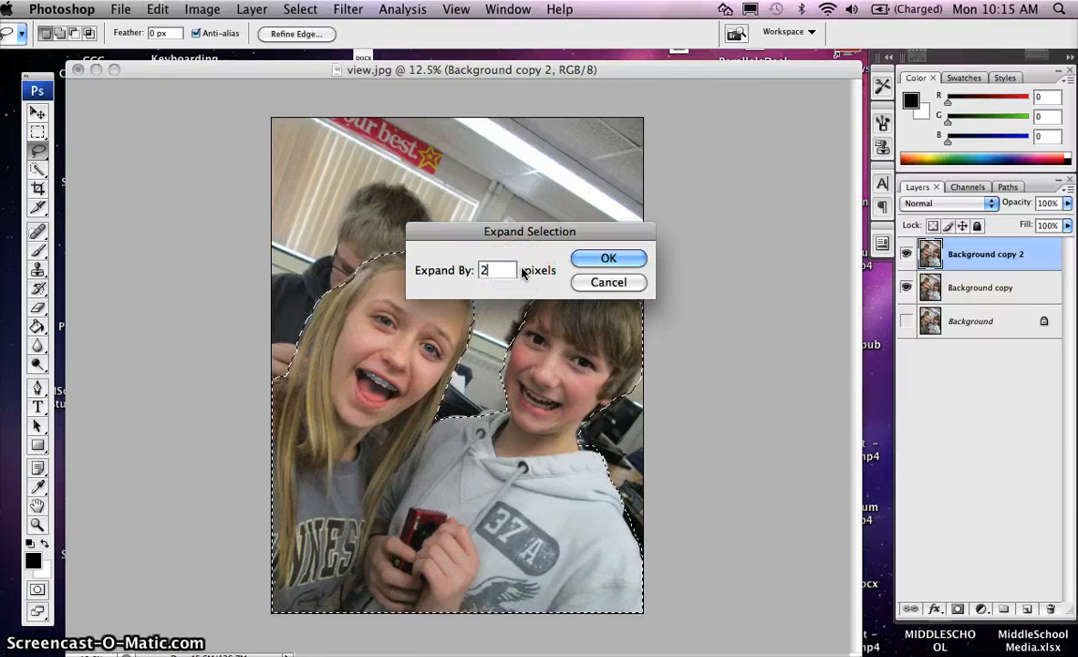
left_click(593, 262)
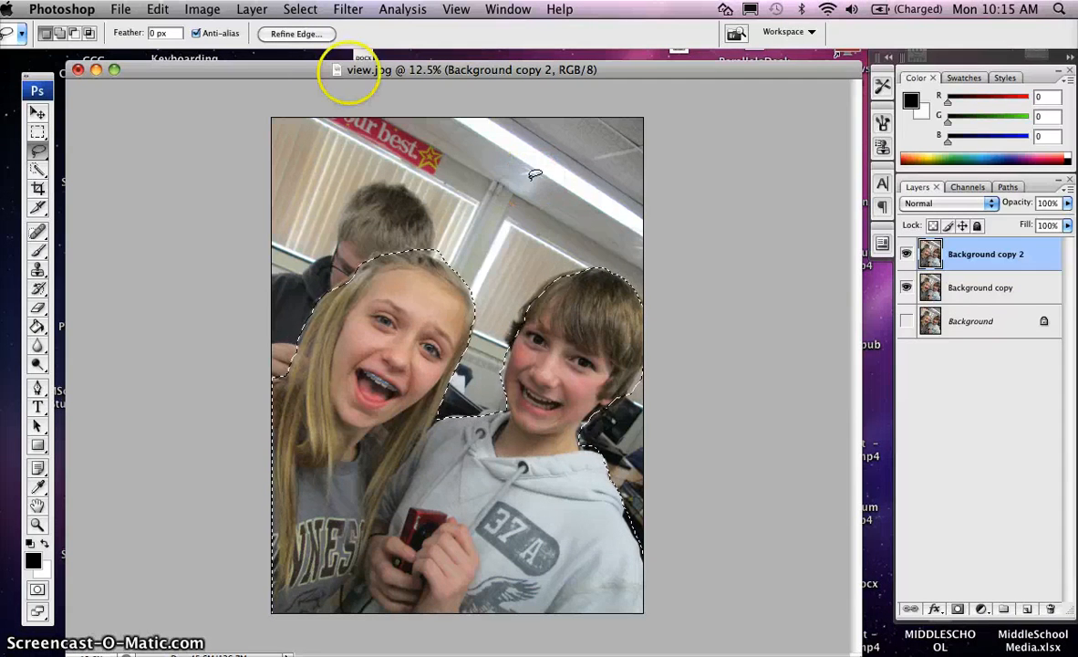
Feather the selection by 5 pixels and invert it to select the background
left_click(306, 10)
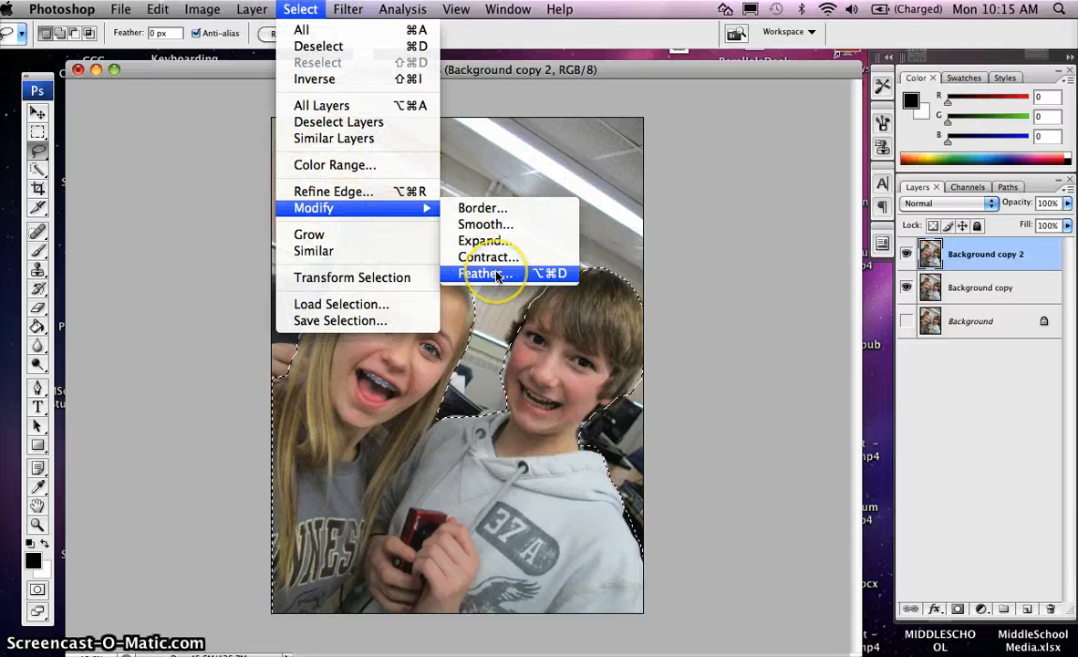
left_click(483, 274)
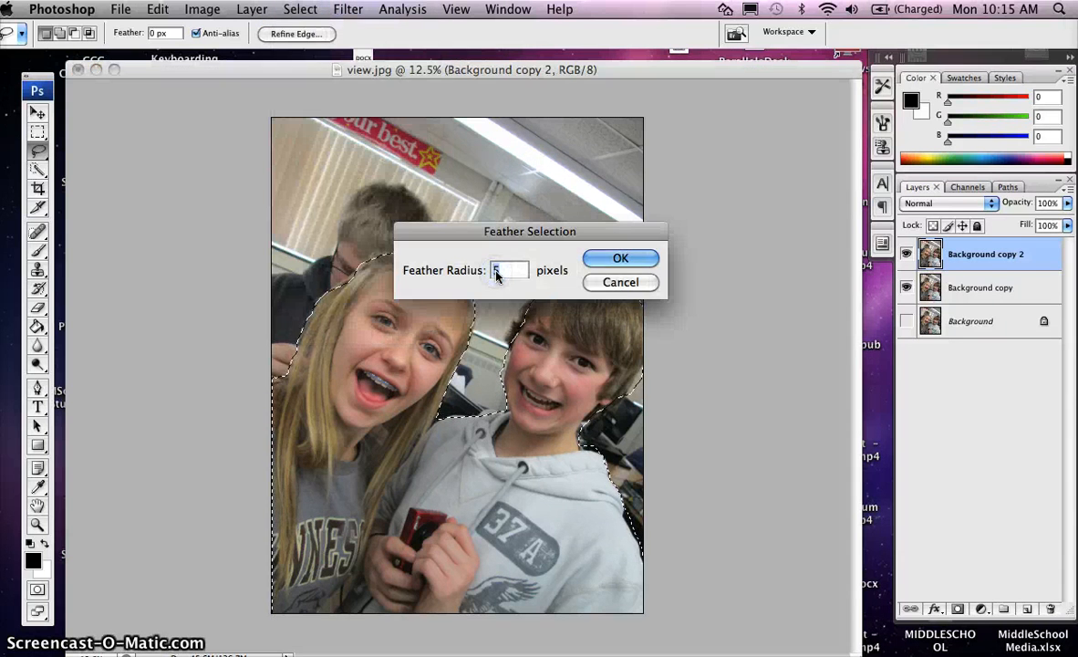
left_click(618, 261)
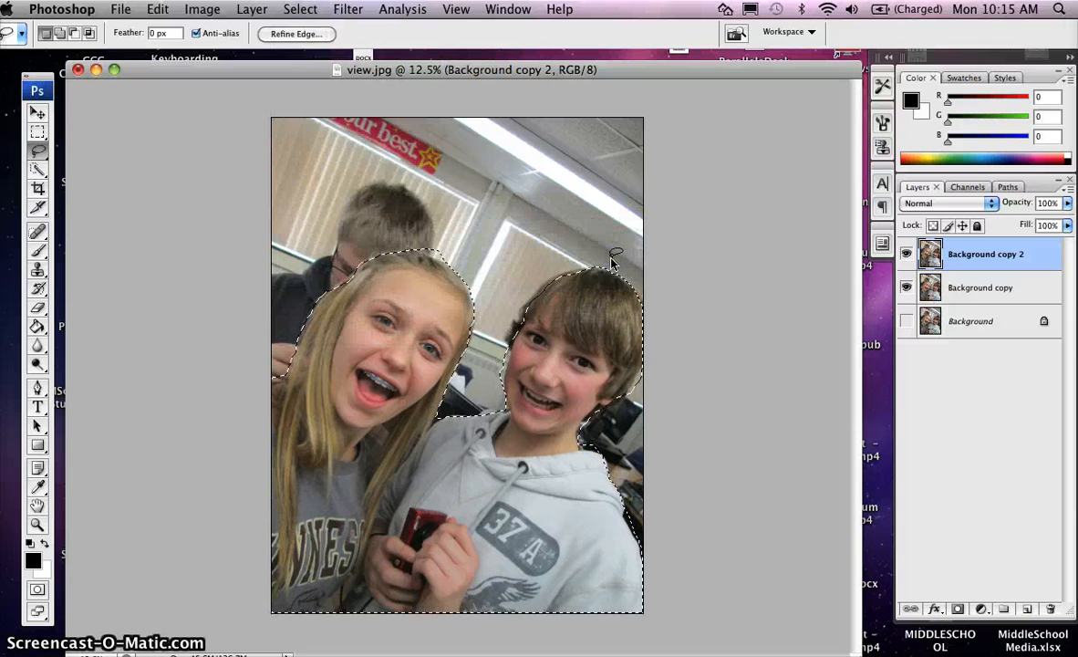
left_click(299, 11)
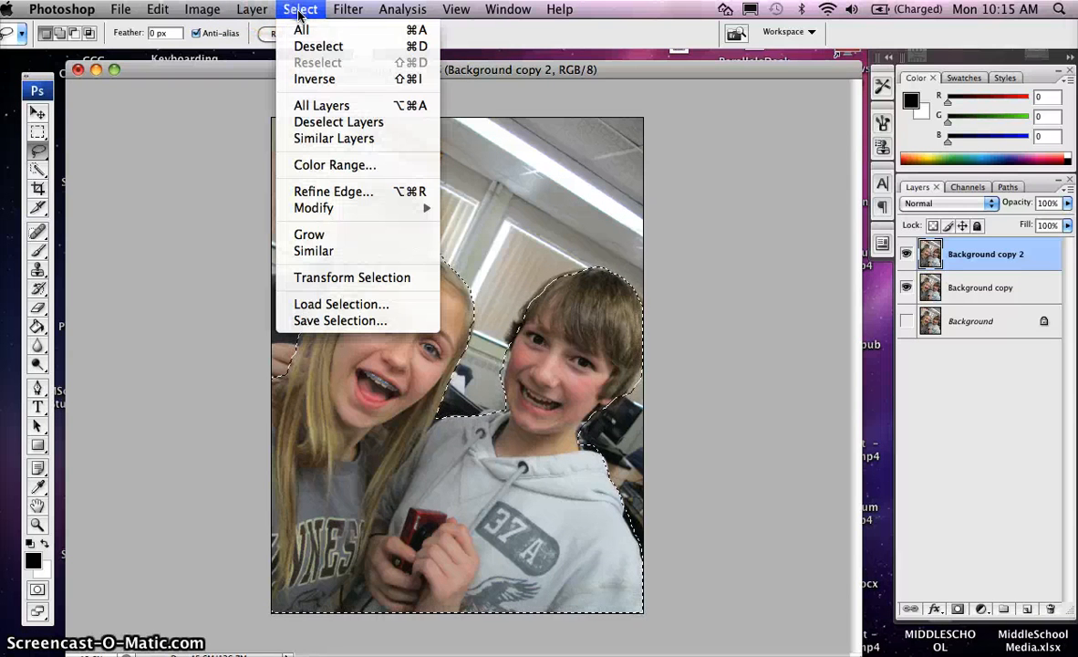
left_click(310, 80)
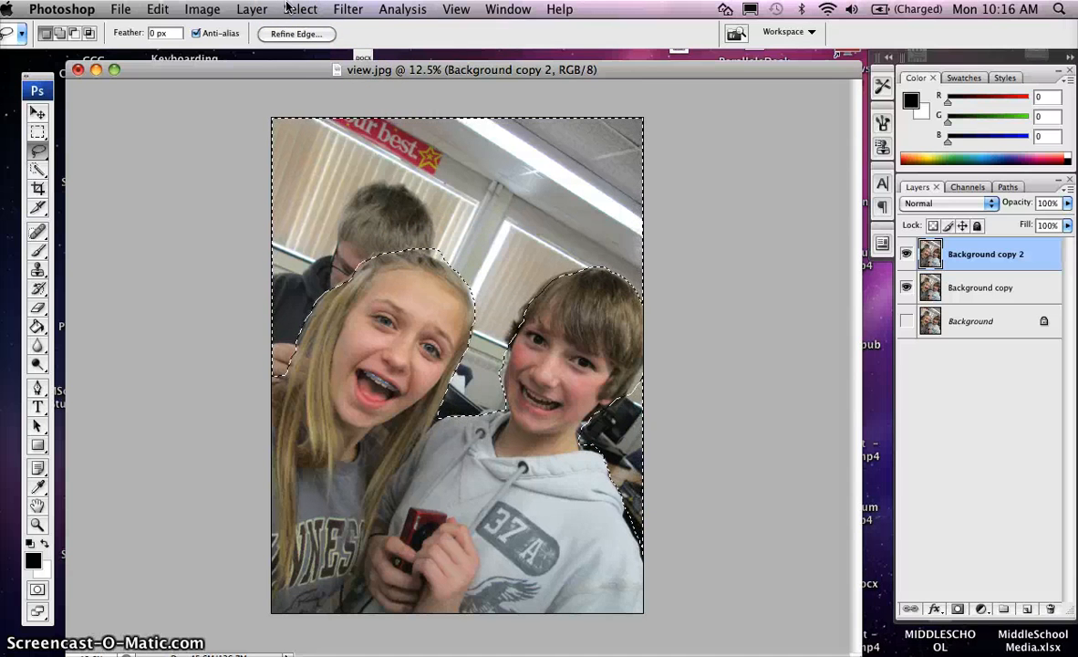
Apply a Gaussian Blur to the selected background
left_click(352, 10)
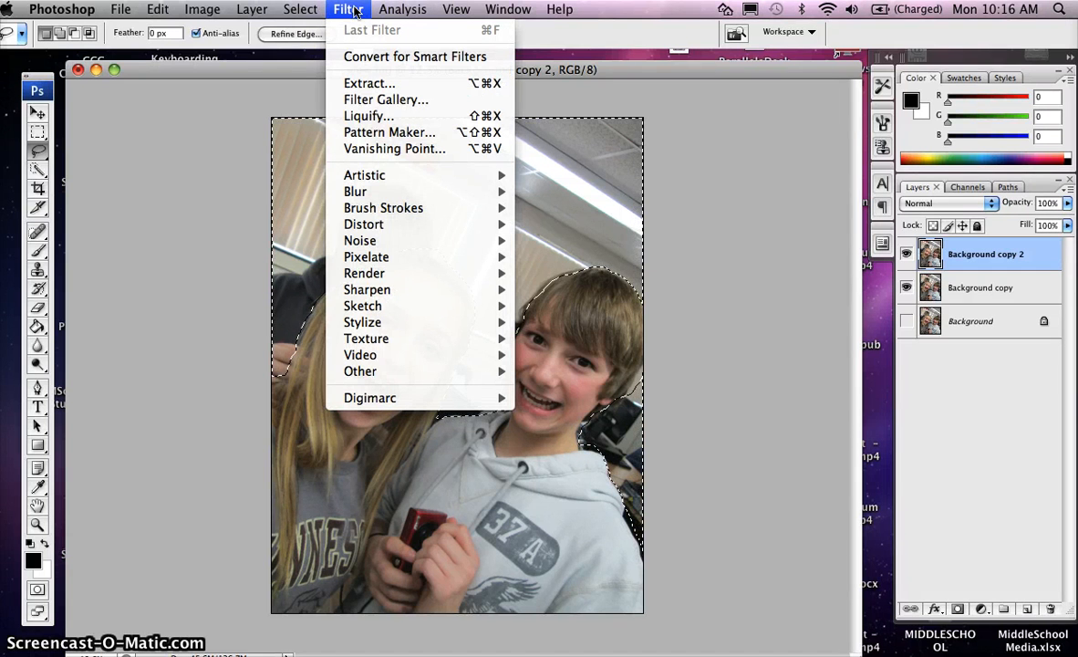
mouse_move(386, 197)
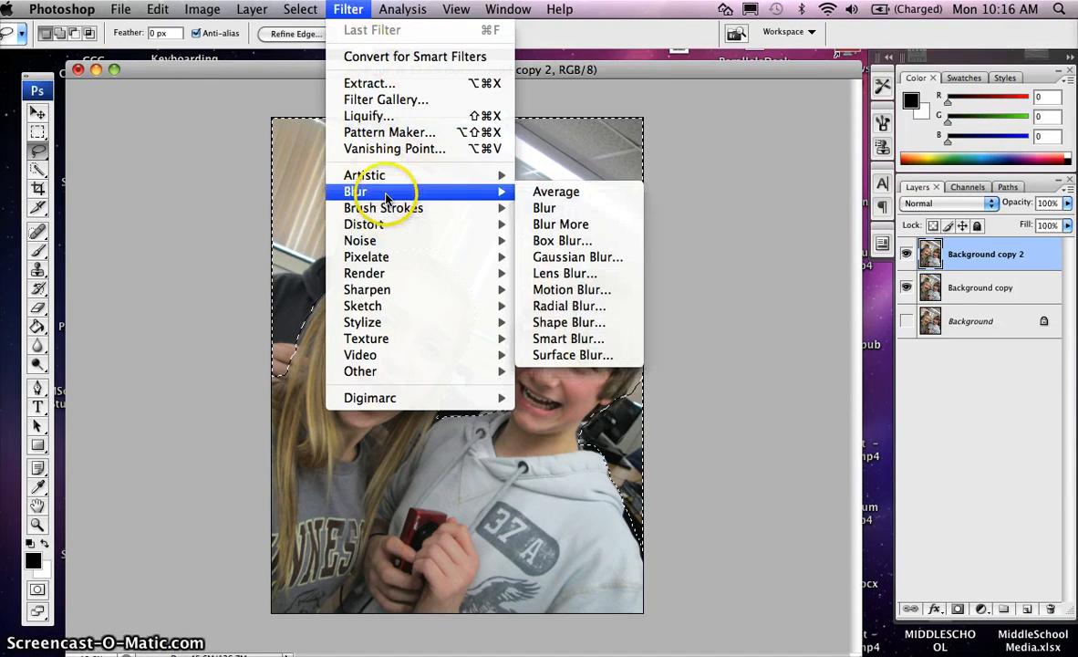
left_click(551, 258)
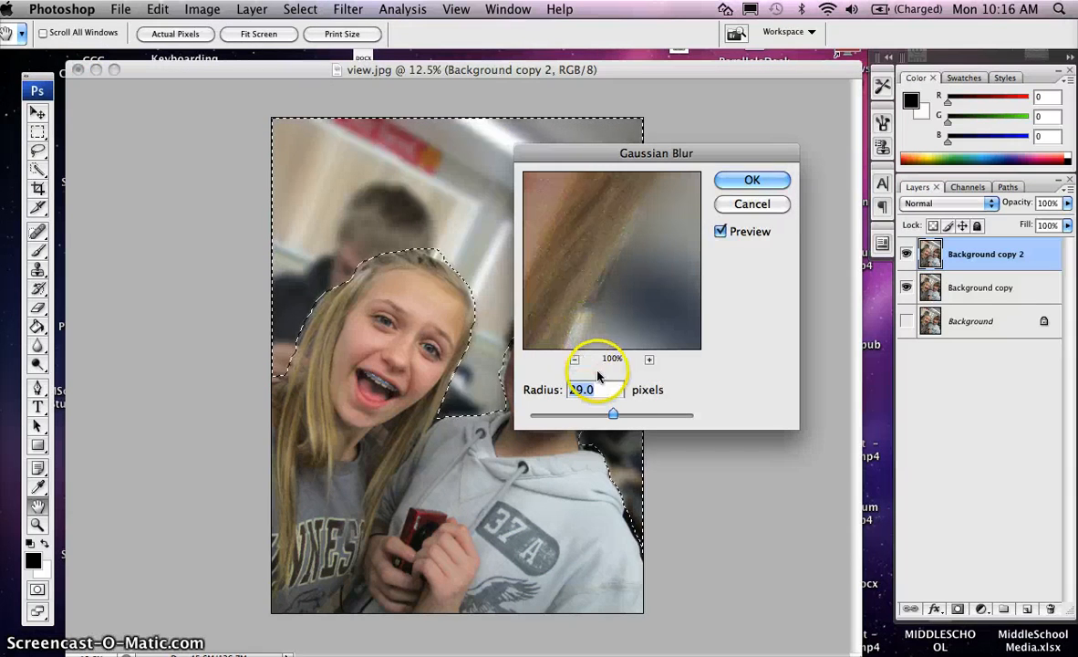
left_click_drag(613, 414, 627, 417)
left_click(746, 181)
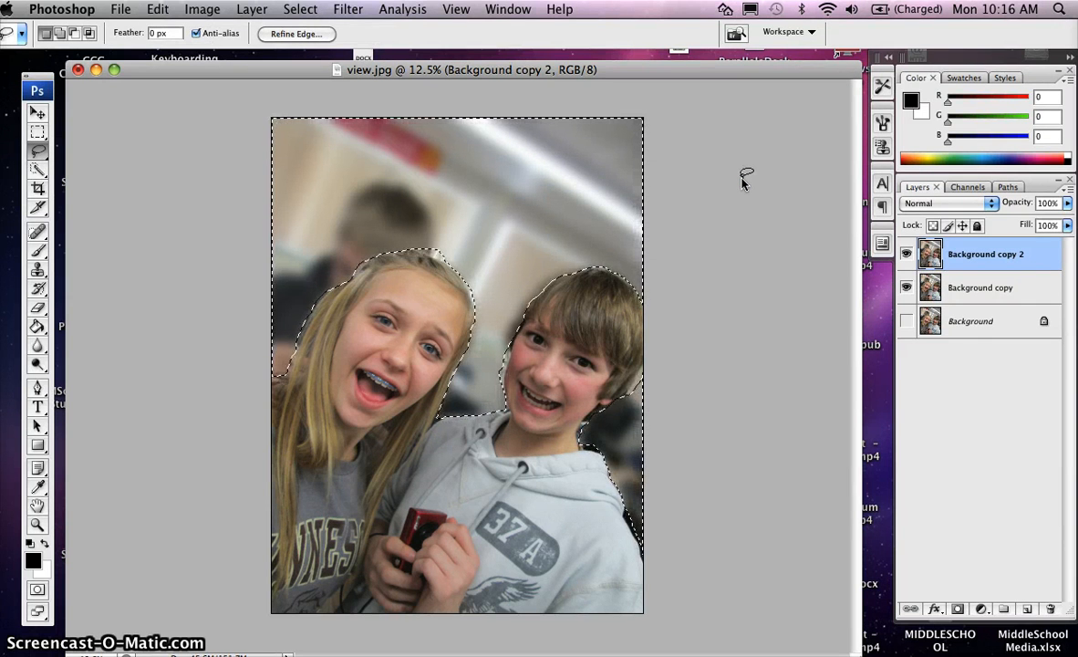
Deselect and toggle the top layer's visibility off and on to compare the blur
left_click(300, 11)
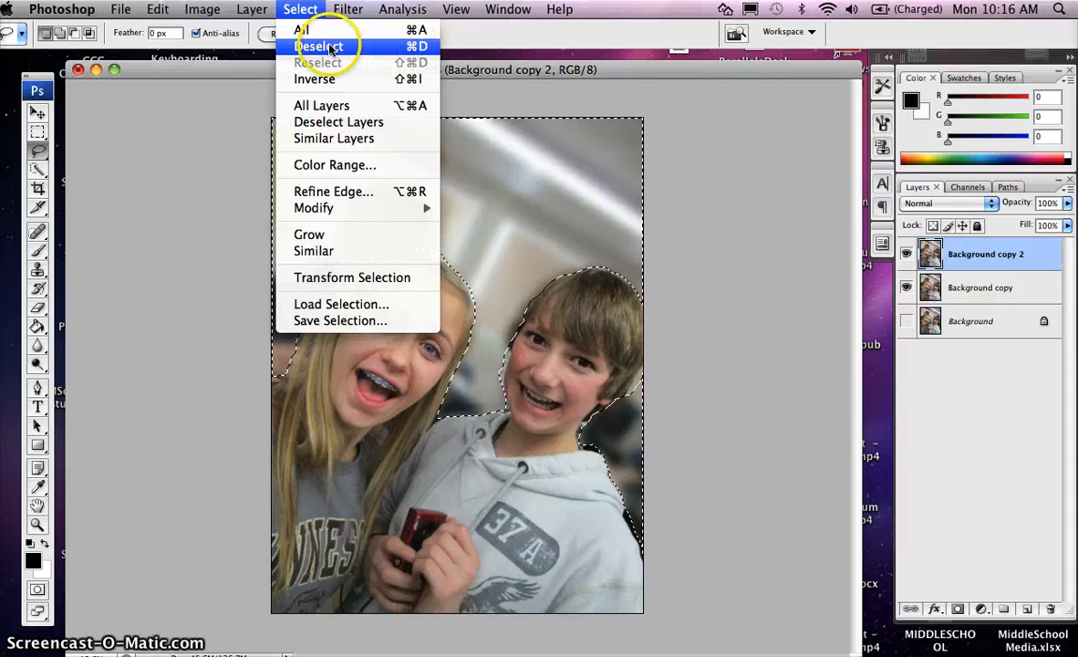
left_click(330, 49)
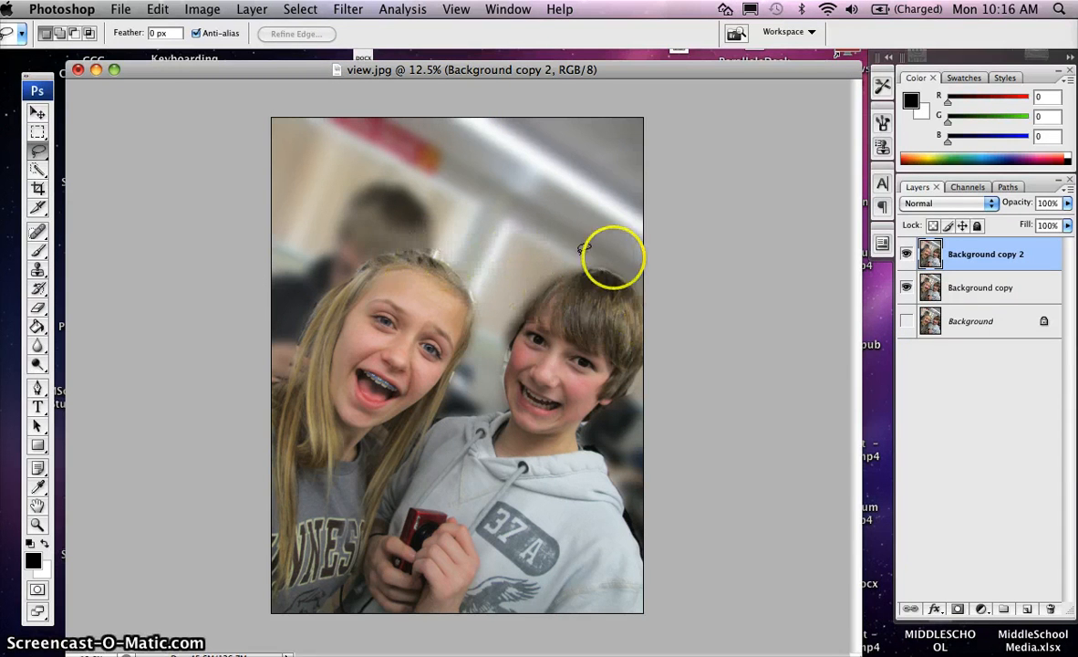
left_click(906, 254)
left_click(906, 255)
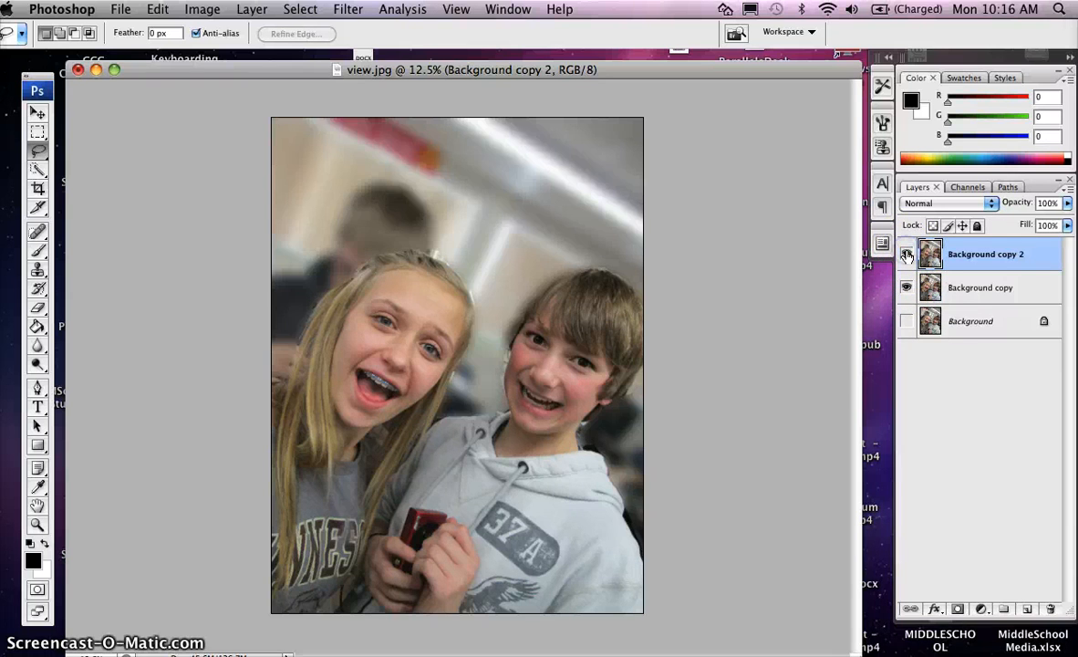
Open the History panel and revert the image to the Lasso state, then close the panel
left_click(501, 11)
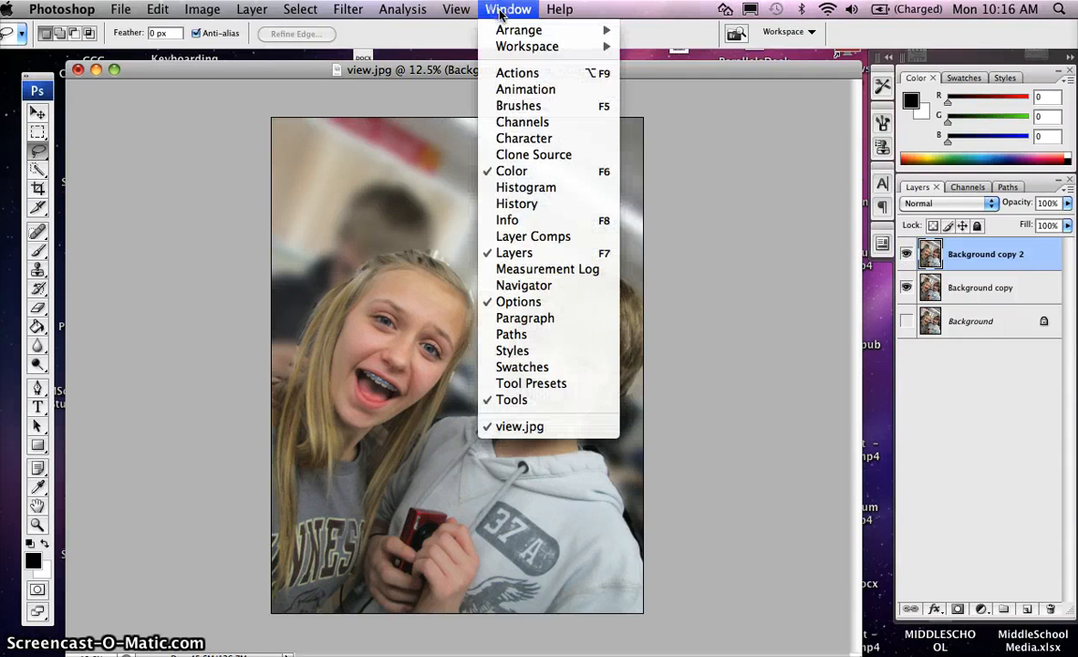
left_click(518, 206)
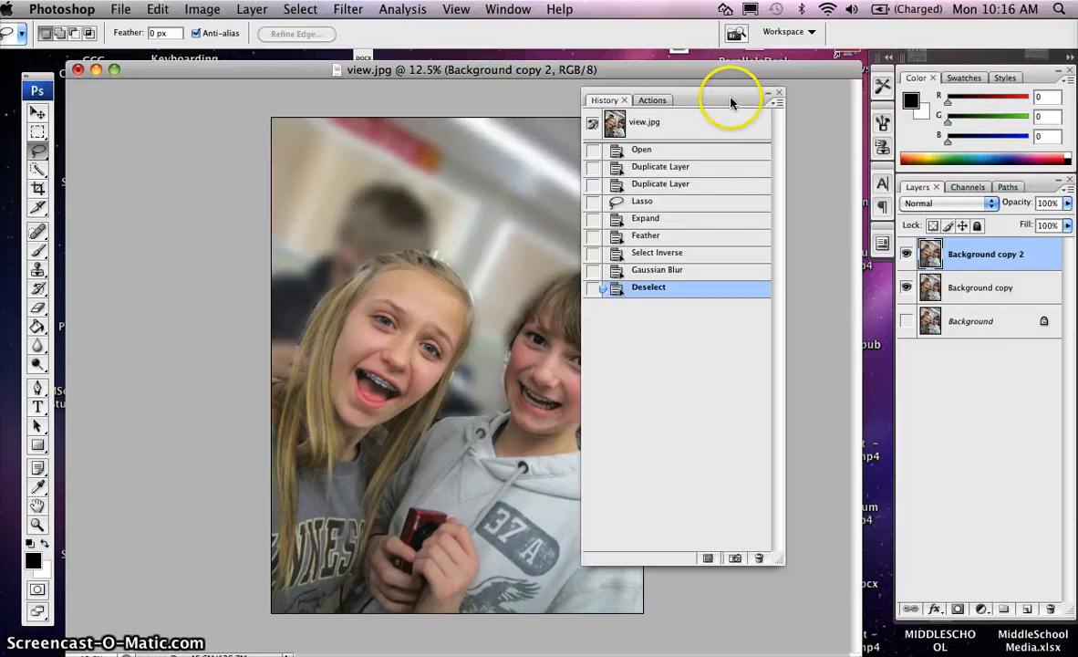
left_click_drag(730, 102, 792, 155)
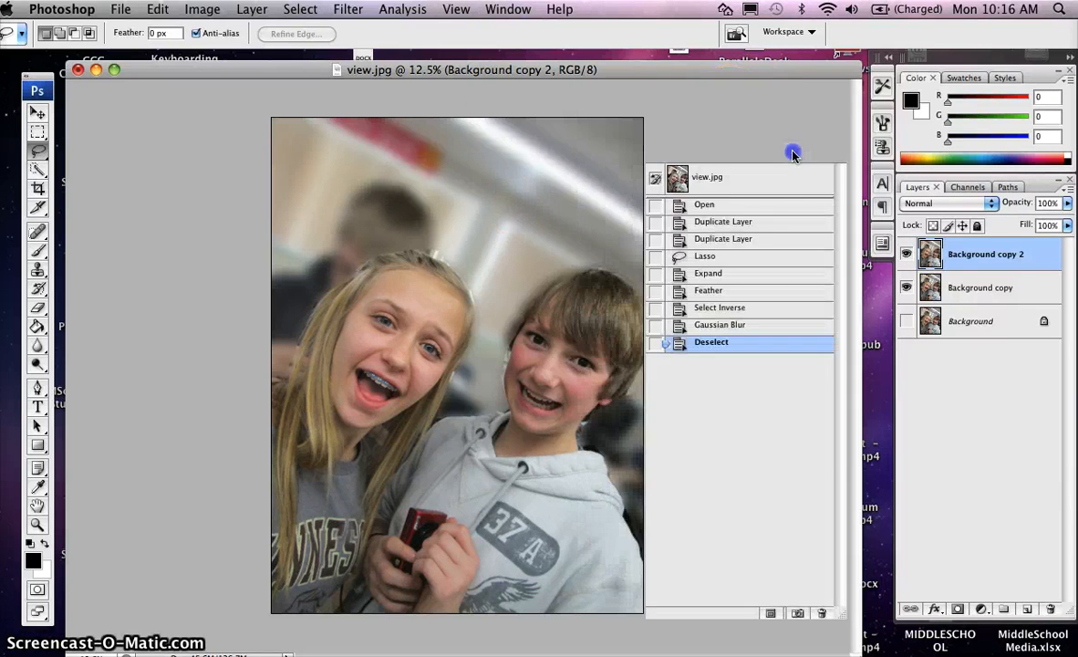
left_click(722, 257)
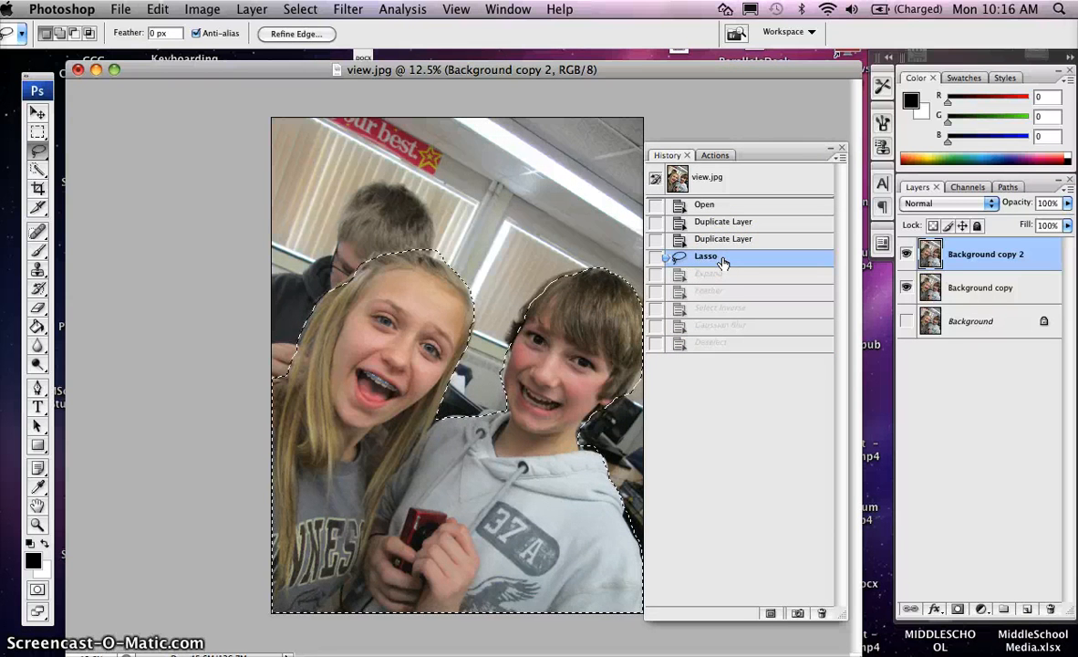
left_click(841, 147)
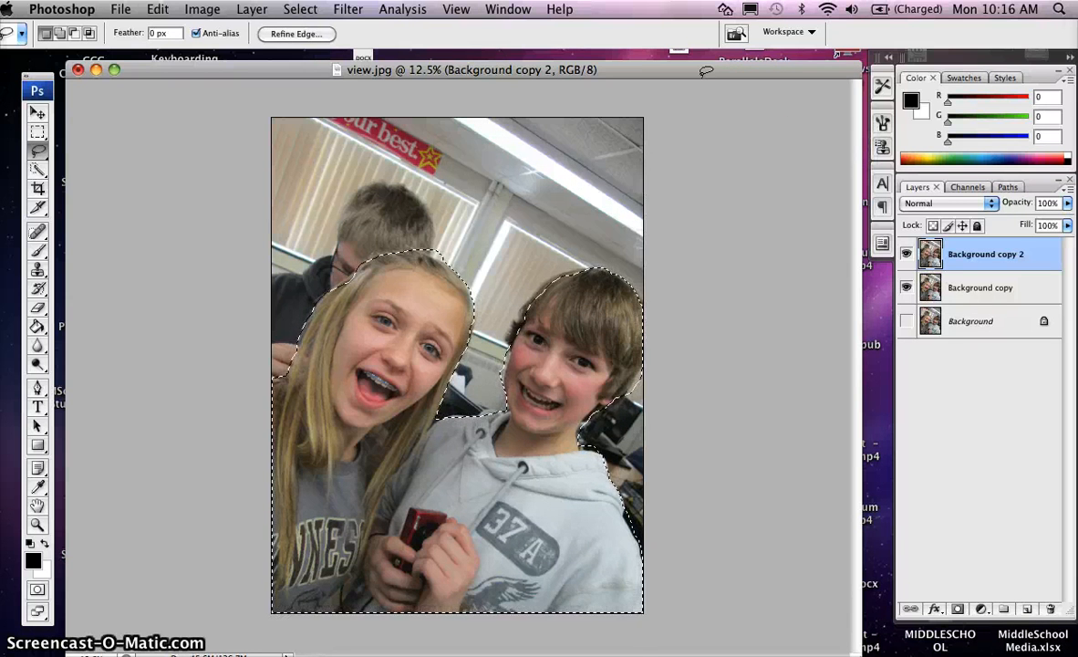
Invert the selection to target the background and feather it by 19 pixels
left_click(300, 9)
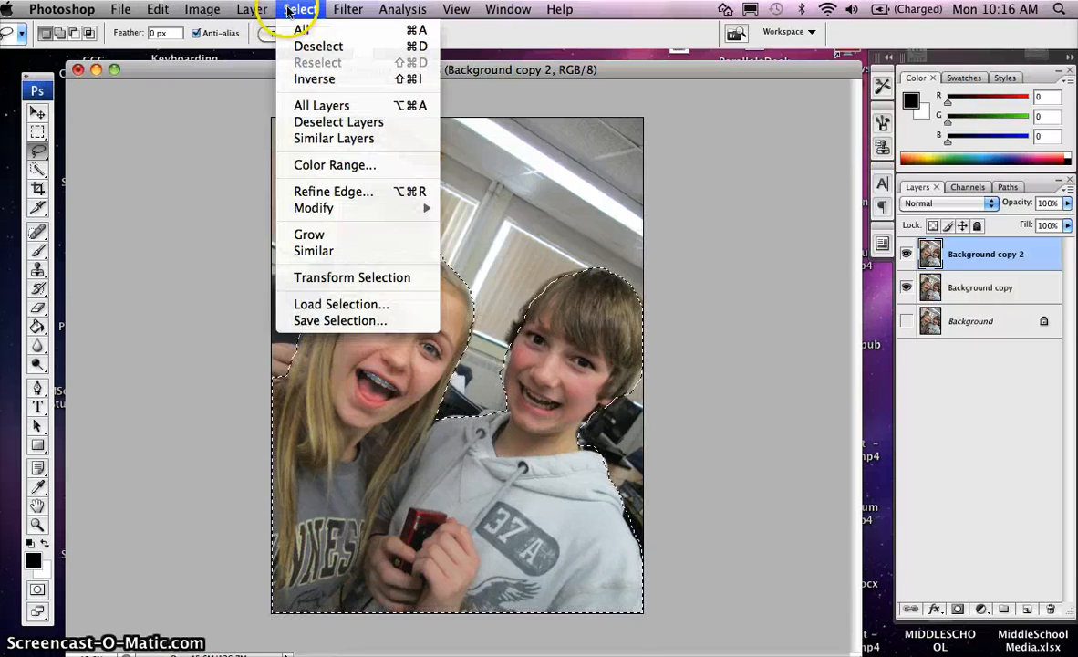
left_click(283, 79)
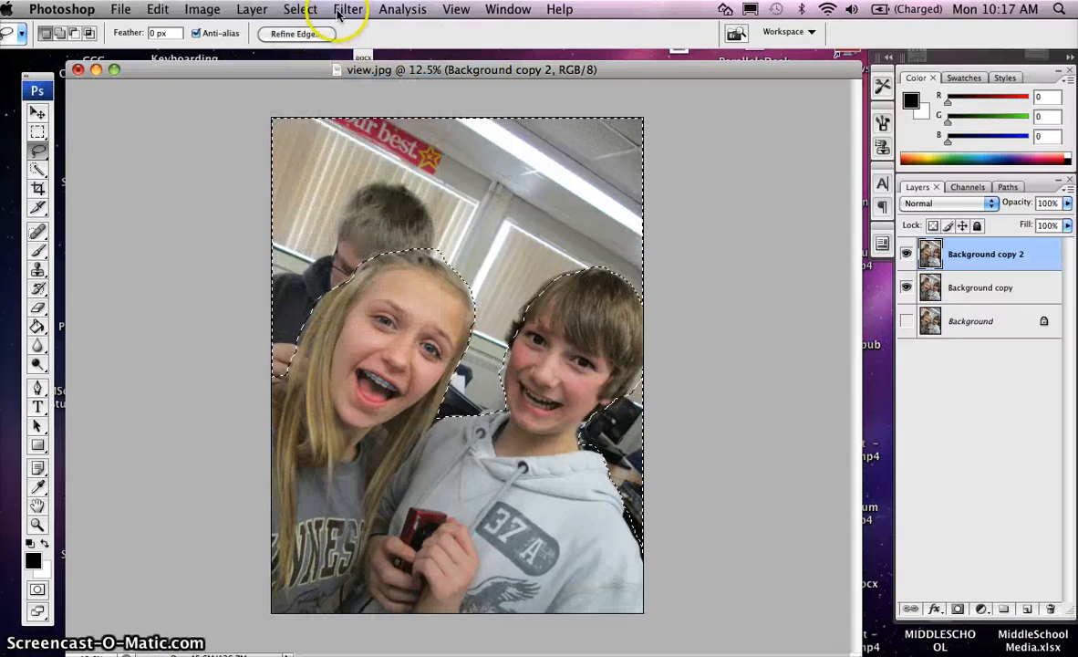
left_click(293, 11)
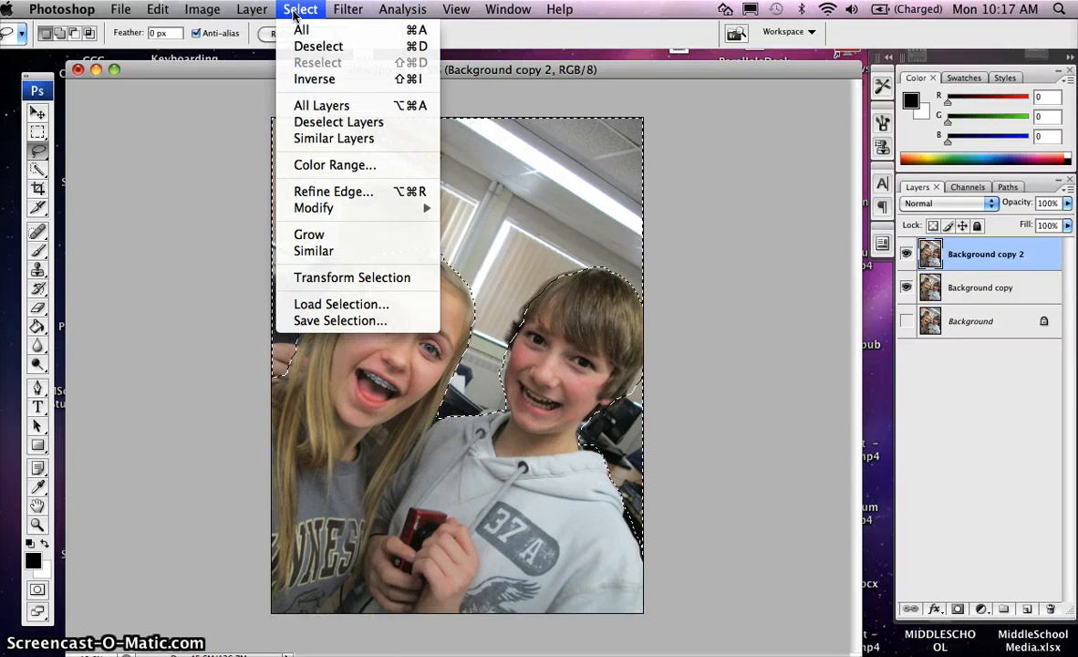
mouse_move(312, 206)
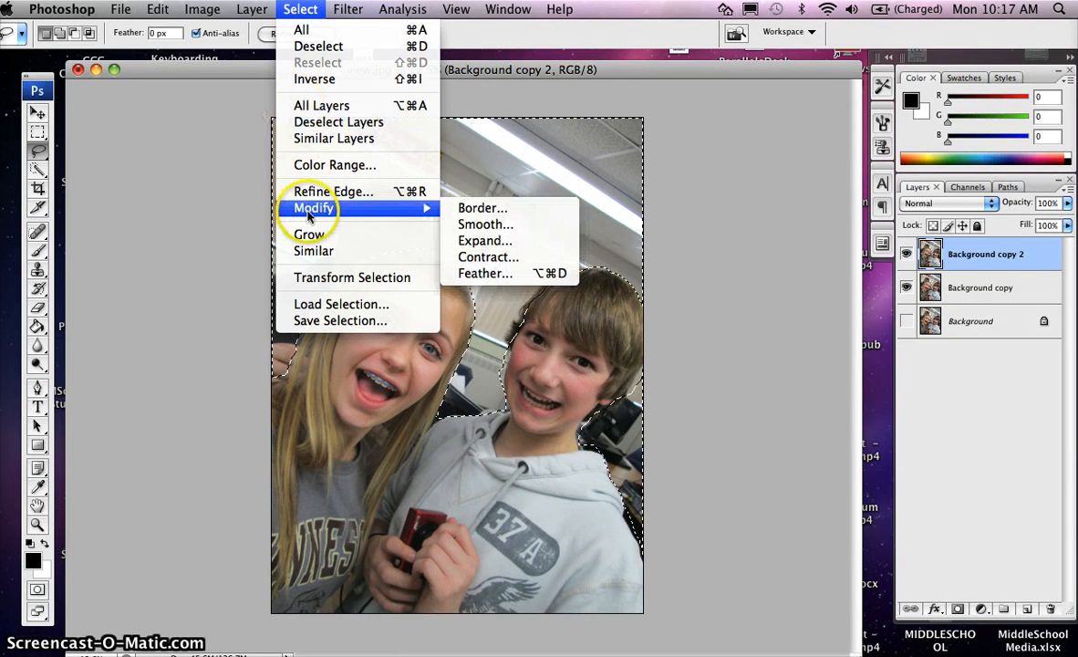
left_click(482, 272)
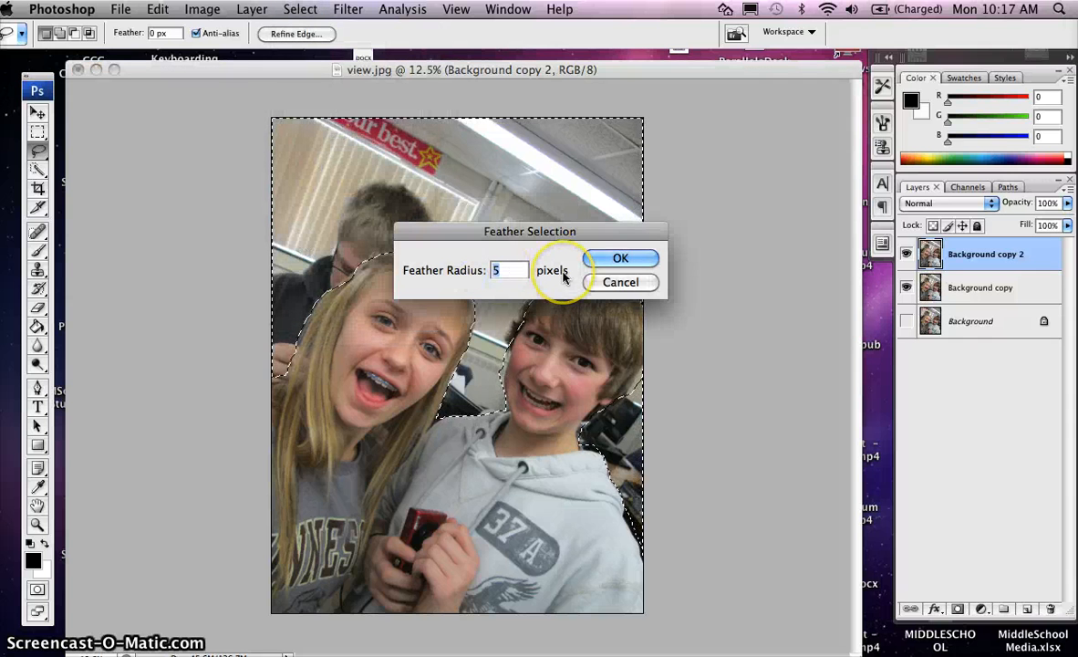
type("1")
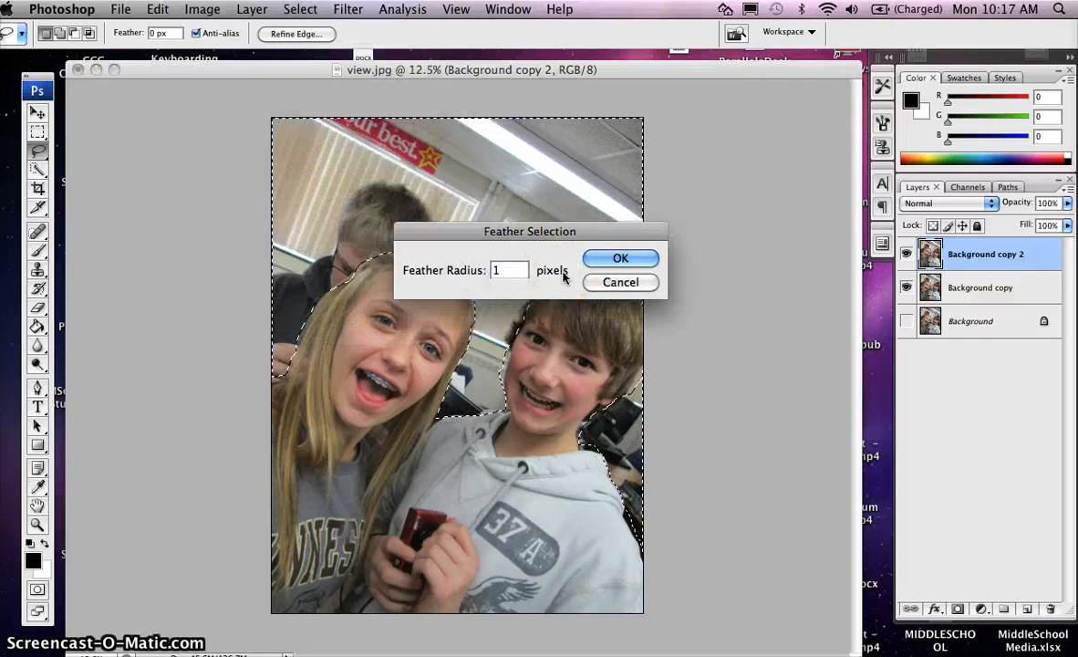
type("9")
left_click(623, 259)
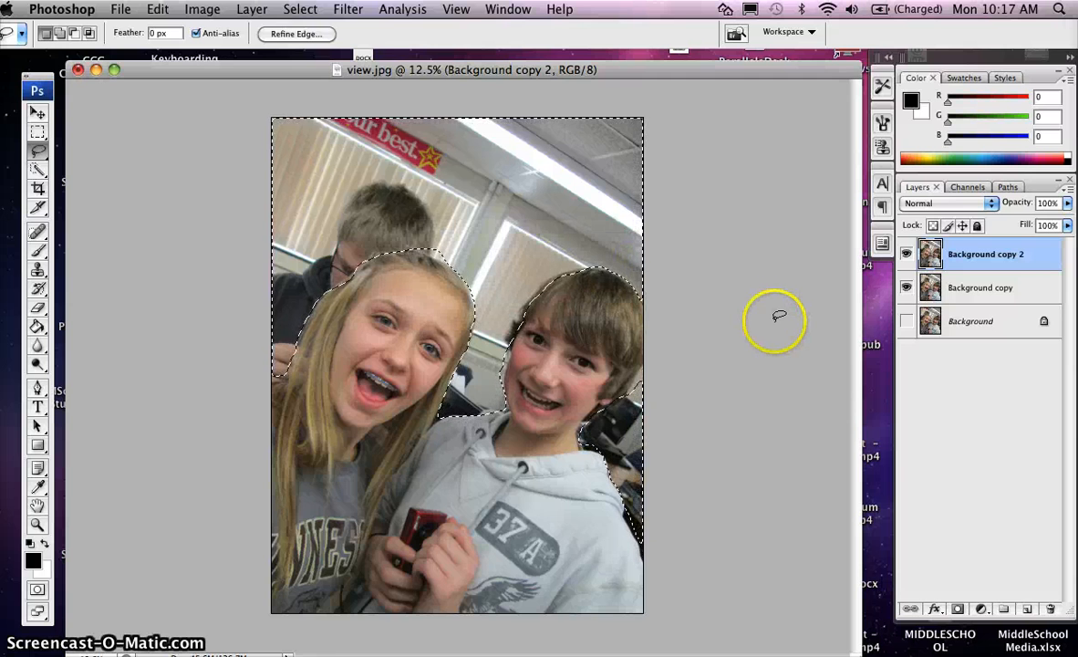
Apply a Gaussian Blur with a 44.4-pixel radius to the selected background
left_click(347, 9)
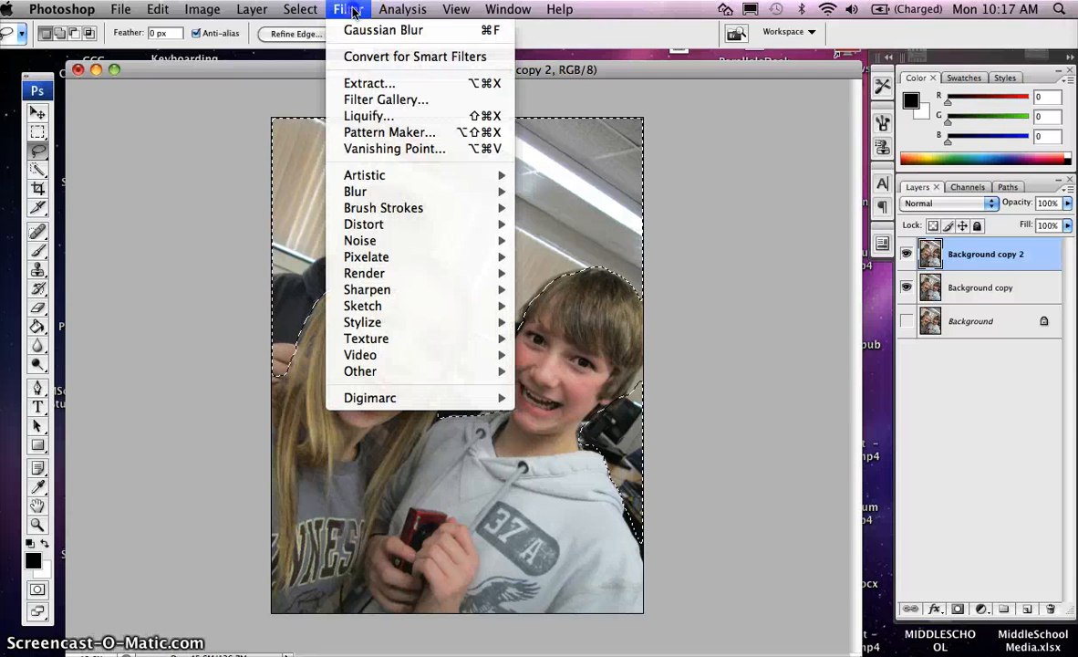
mouse_move(439, 247)
mouse_move(425, 191)
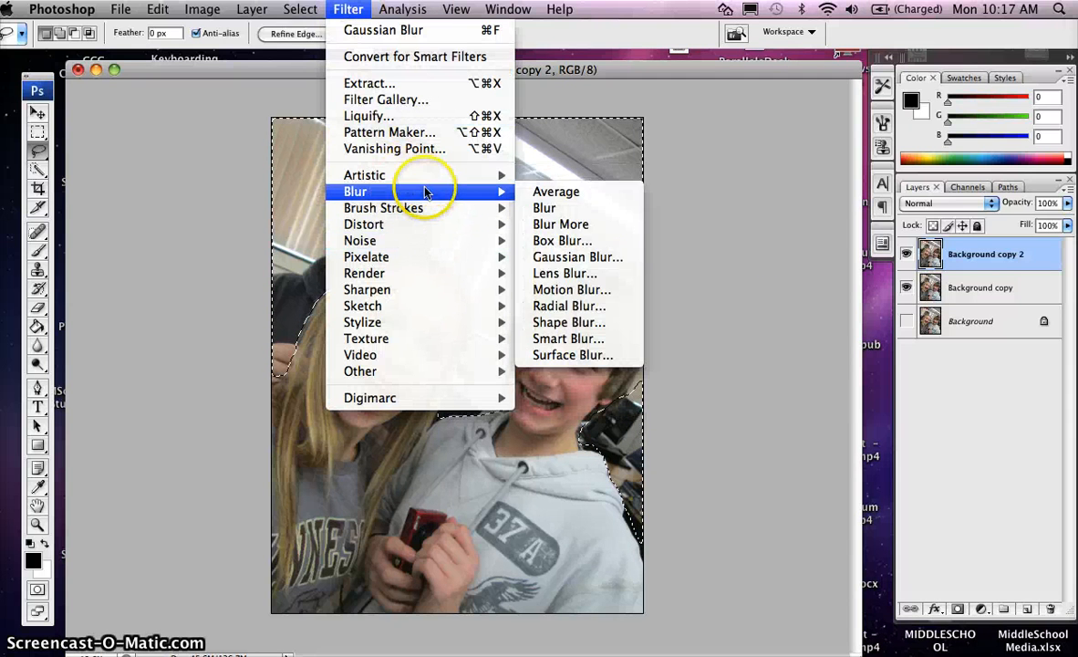
left_click(555, 258)
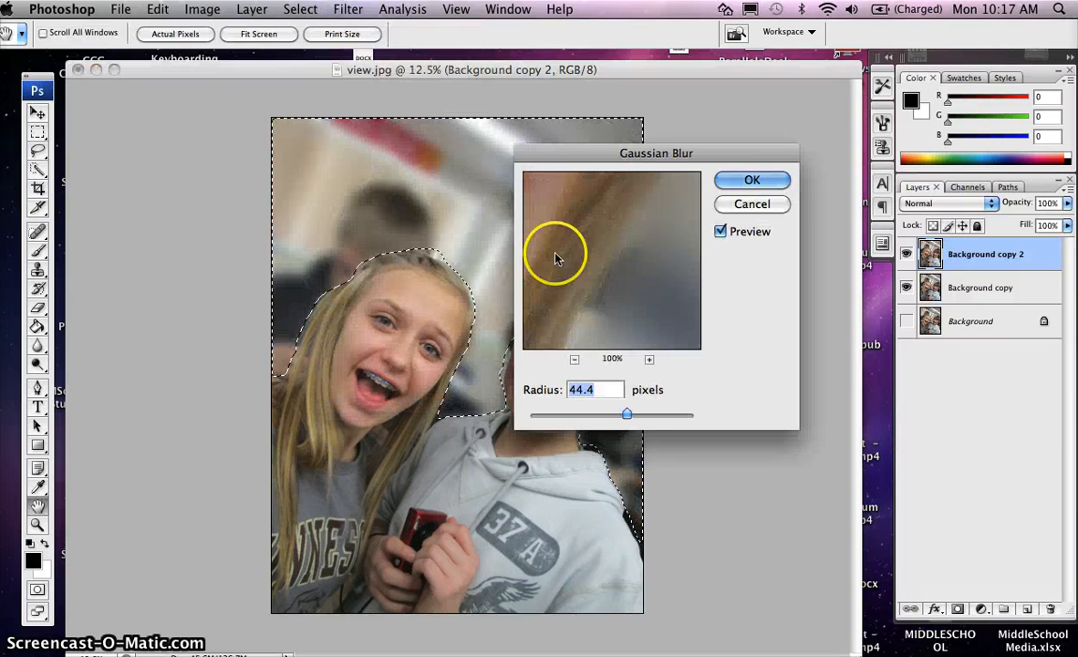
left_click(752, 182)
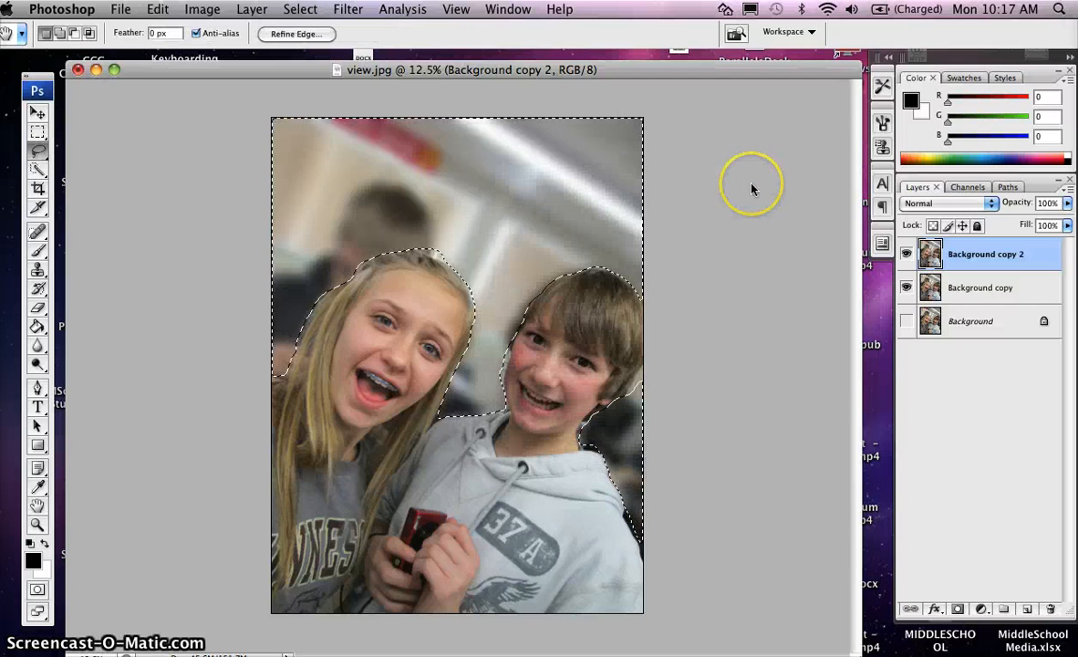
Deselect everything to view the blurred result
left_click(300, 9)
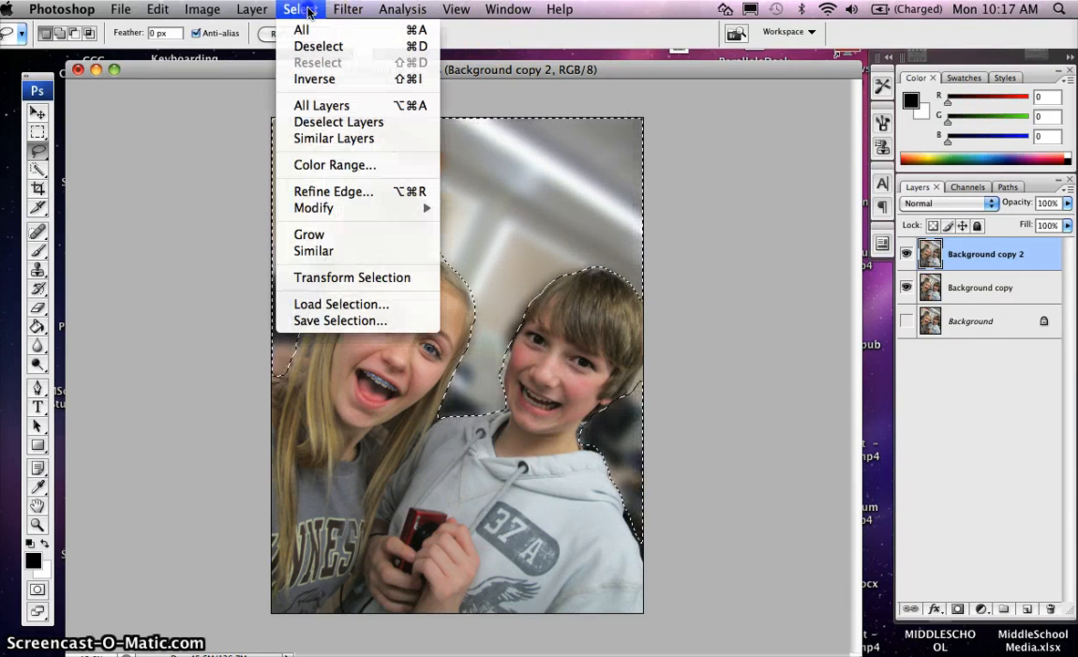
left_click(310, 46)
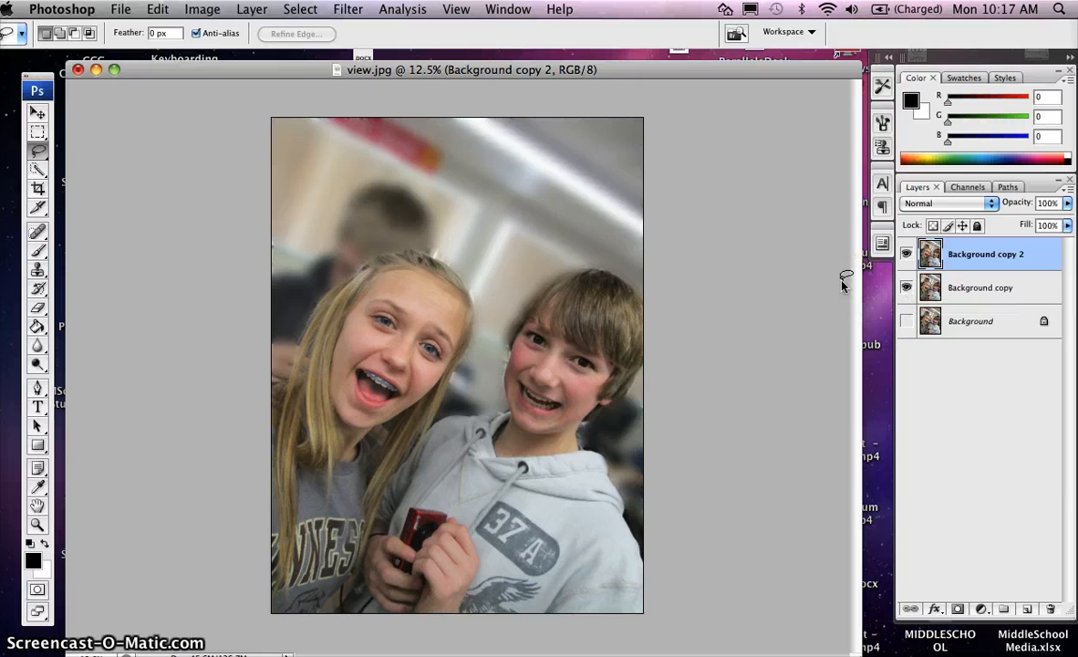
left_click(767, 280)
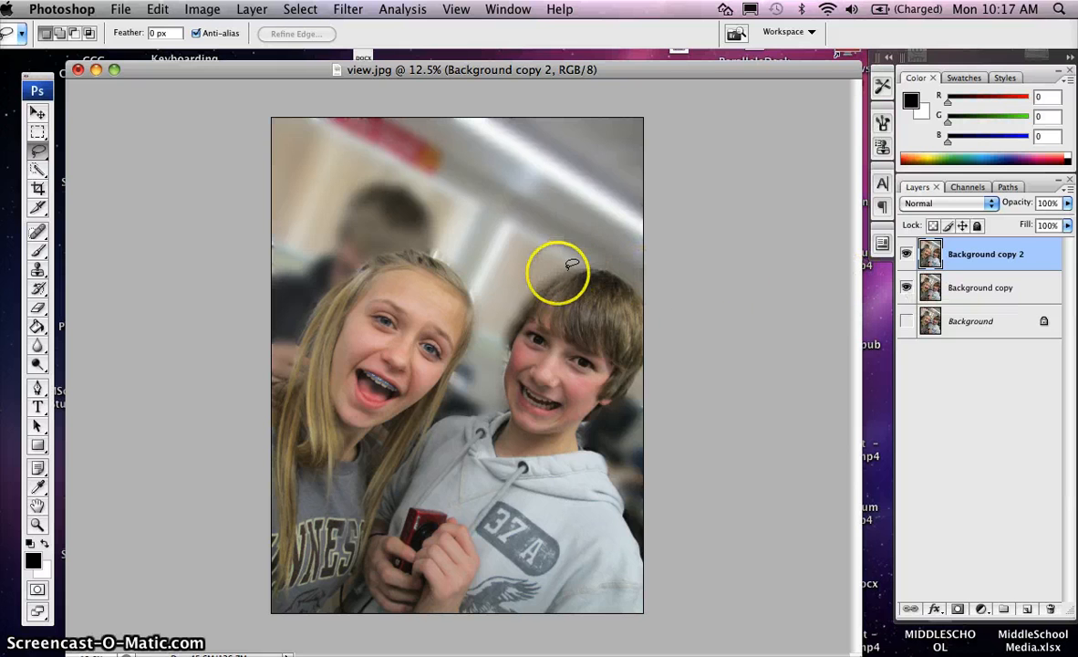